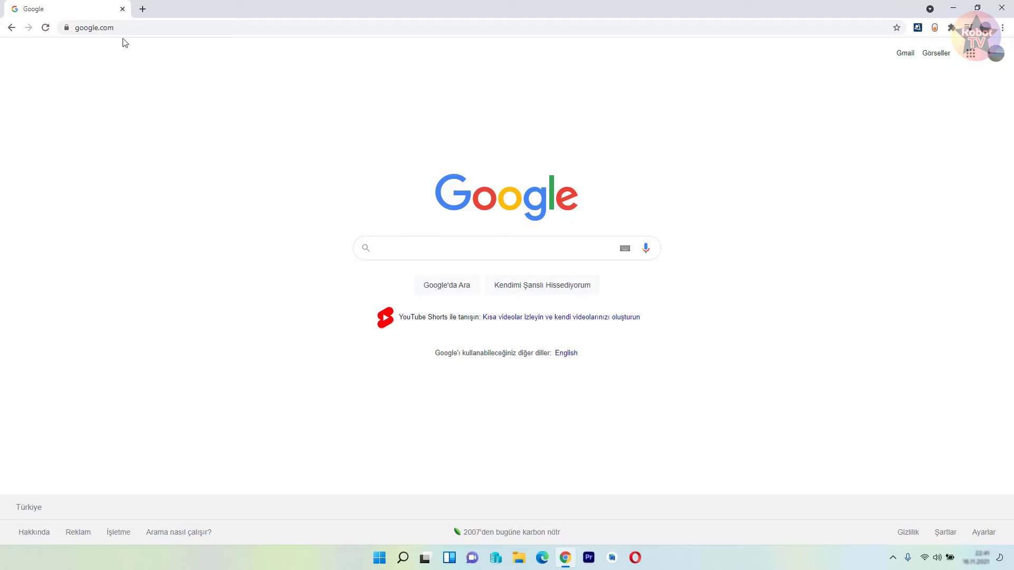
- Load the pasted WSATools store URL in Chrome and hand the listing off to the Microsoft Store app
left_click(126, 27)
type("https://www.microsoft.com/tr-tr/p/wsatools/9n4p75dxl6fg#activetab=pivot:overviewtab")
key("Return")
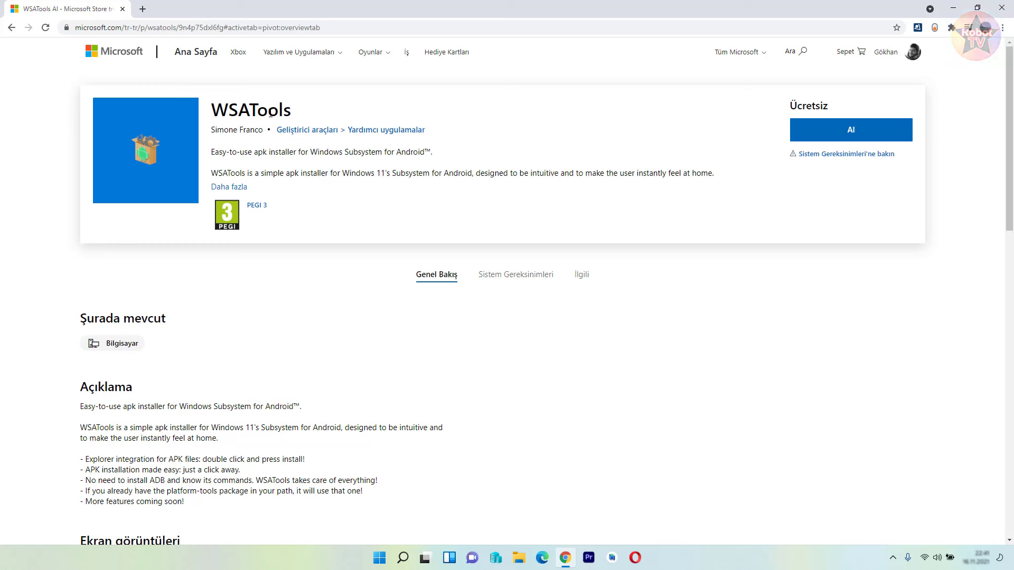
left_click(832, 139)
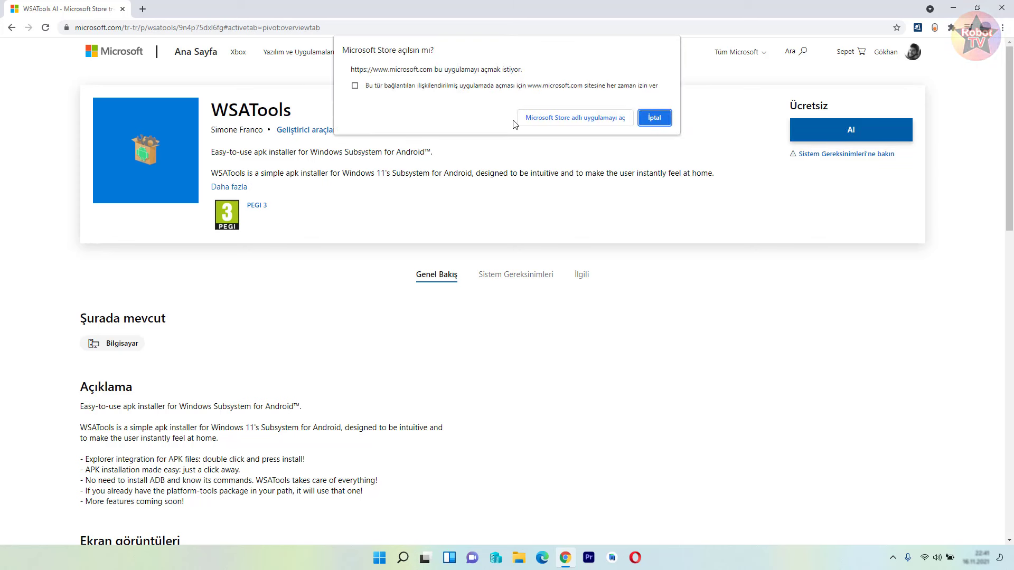
left_click(545, 125)
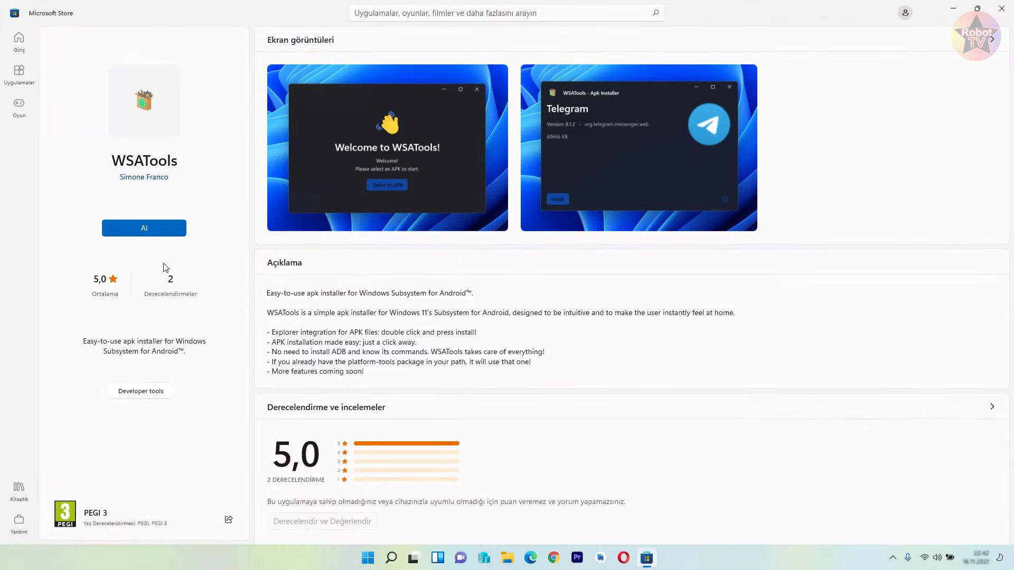
- Install WSATools from the Microsoft Store, then minimise the Store window
left_click(152, 232)
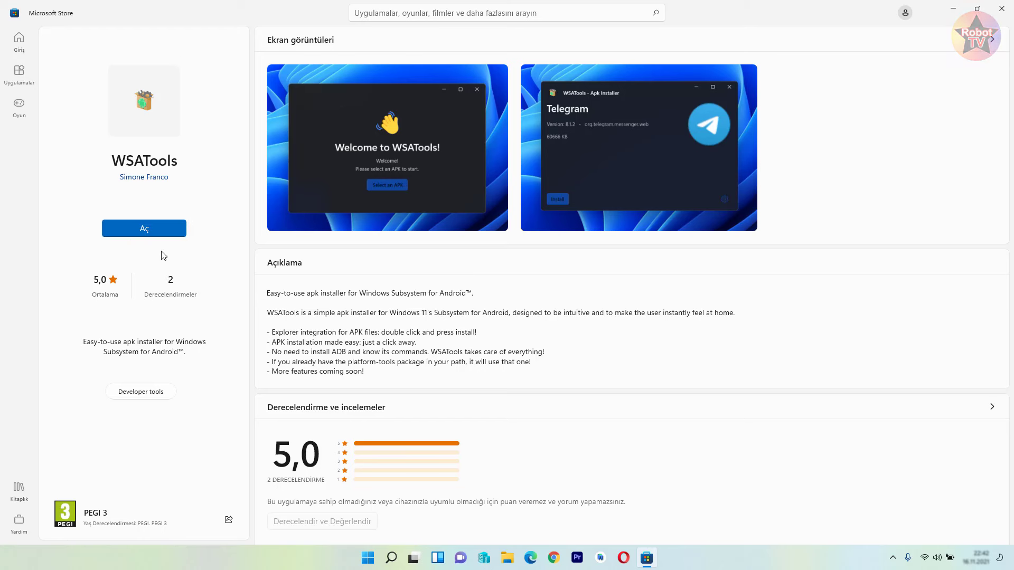
left_click(954, 9)
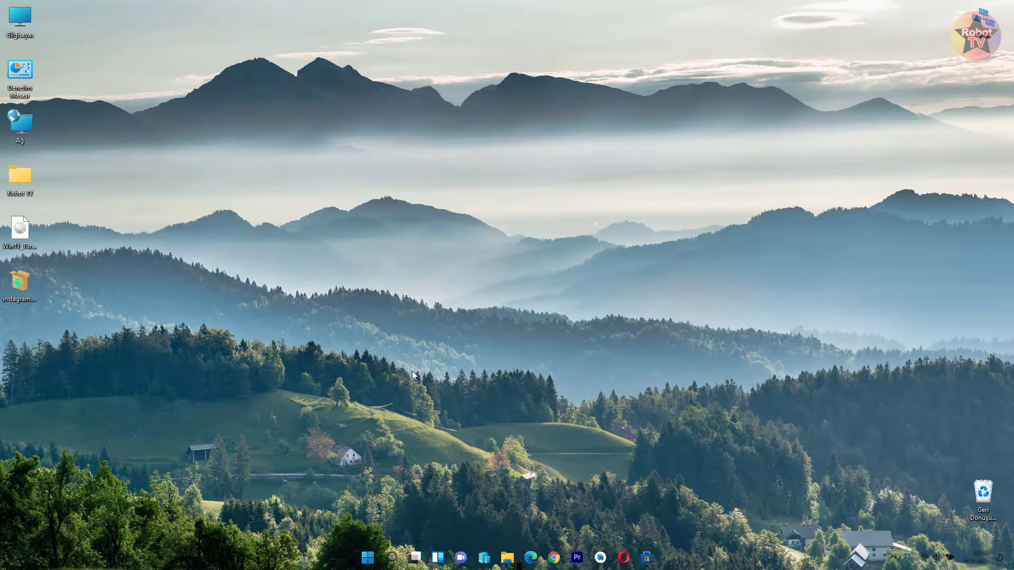
- Search Windows for 'Android' to find the Windows Subsystem for Android Settings app
left_click(391, 558)
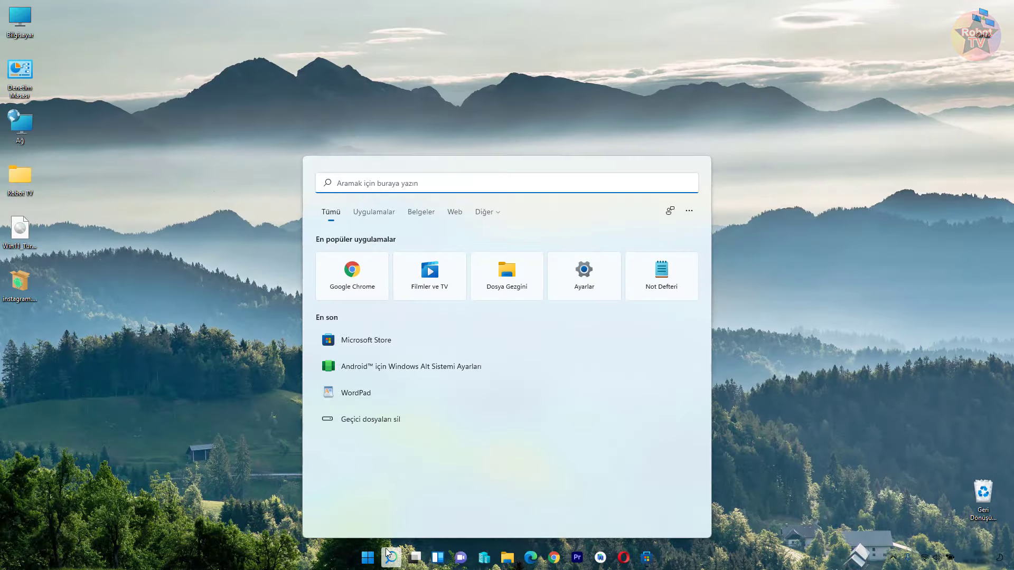
type("Android")
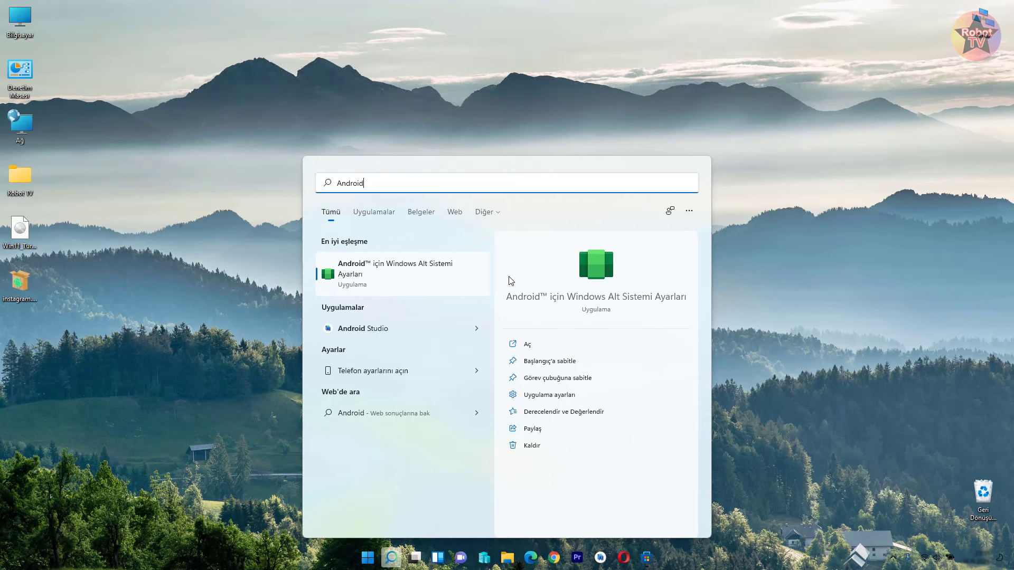
- Turn on Developer mode (Geliştirici modu) in Windows Subsystem for Android Settings, then close the window
left_click(425, 285)
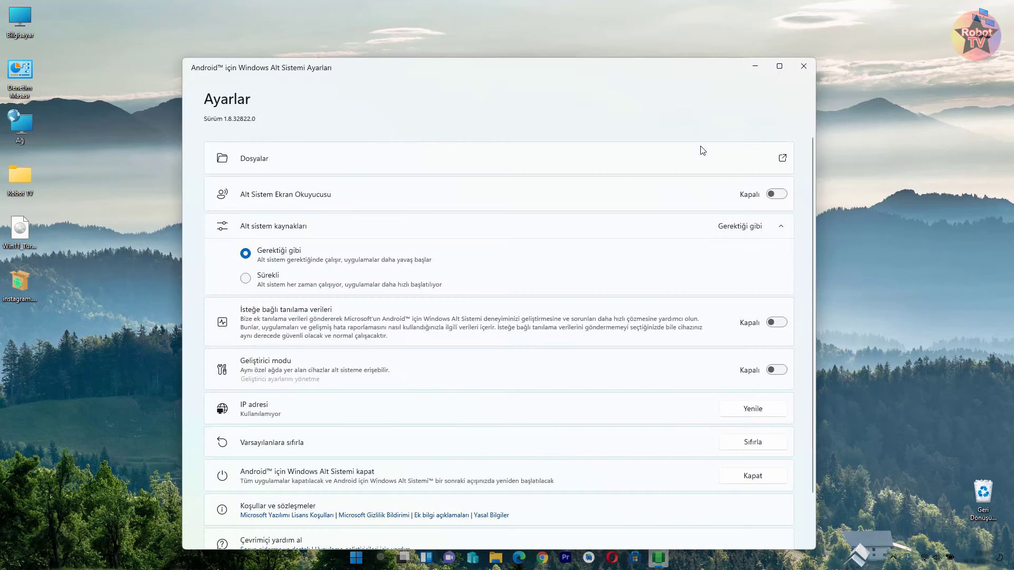
left_click(779, 66)
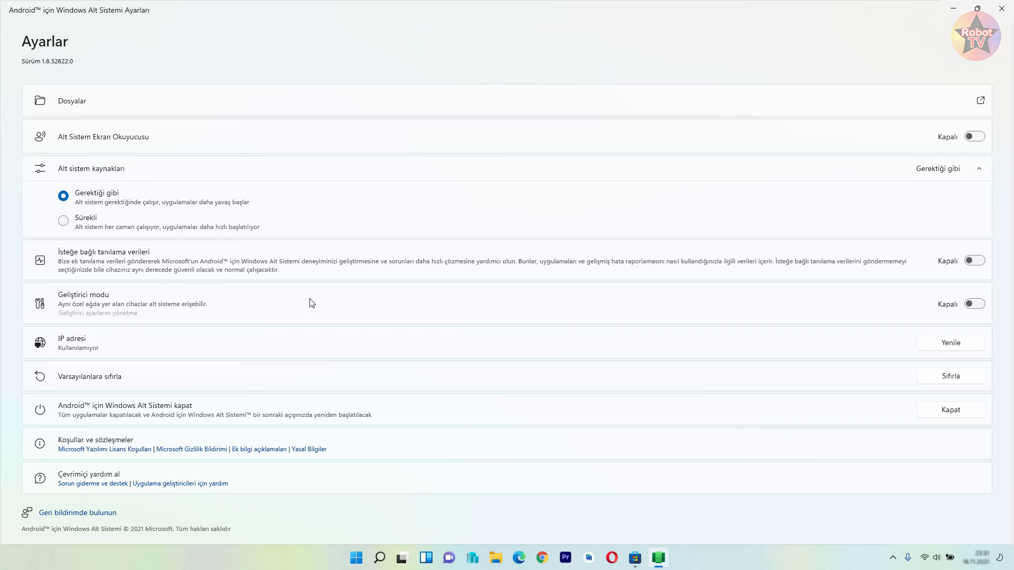
left_click(981, 305)
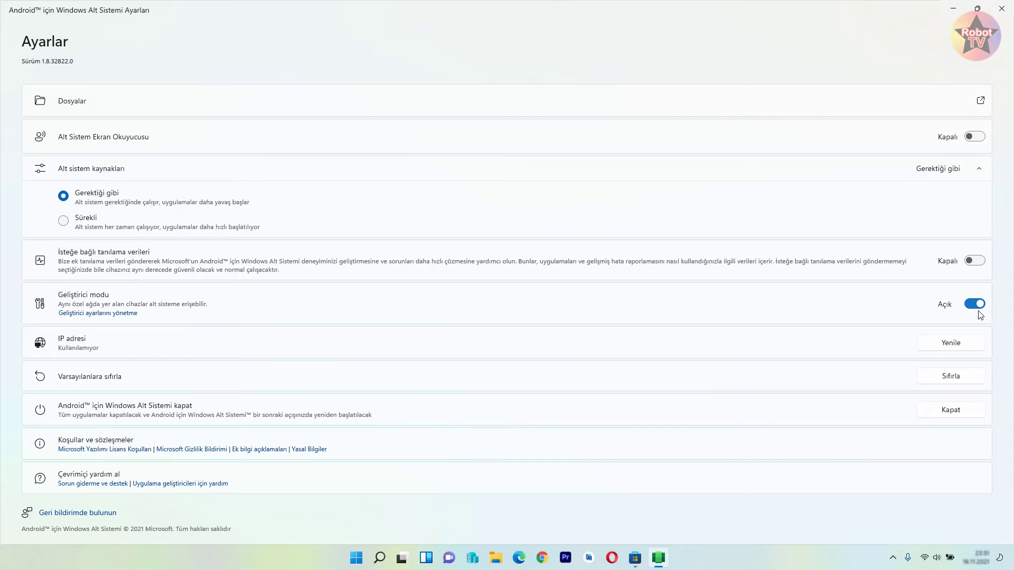
left_click(1003, 8)
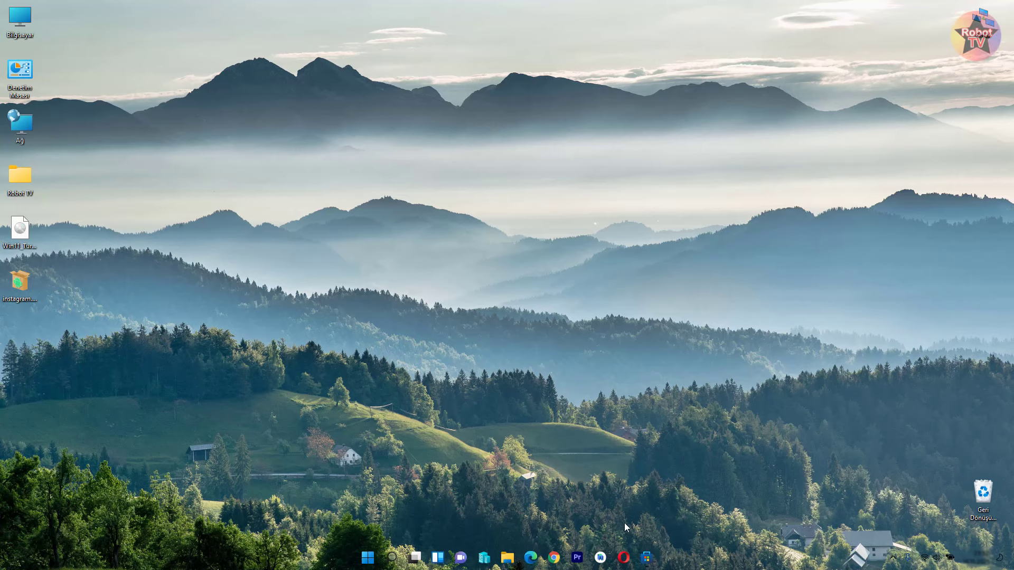
- Launch WSATools from the Store and start selecting an APK, bringing up the 'ADB is missing' prompt
left_click(647, 558)
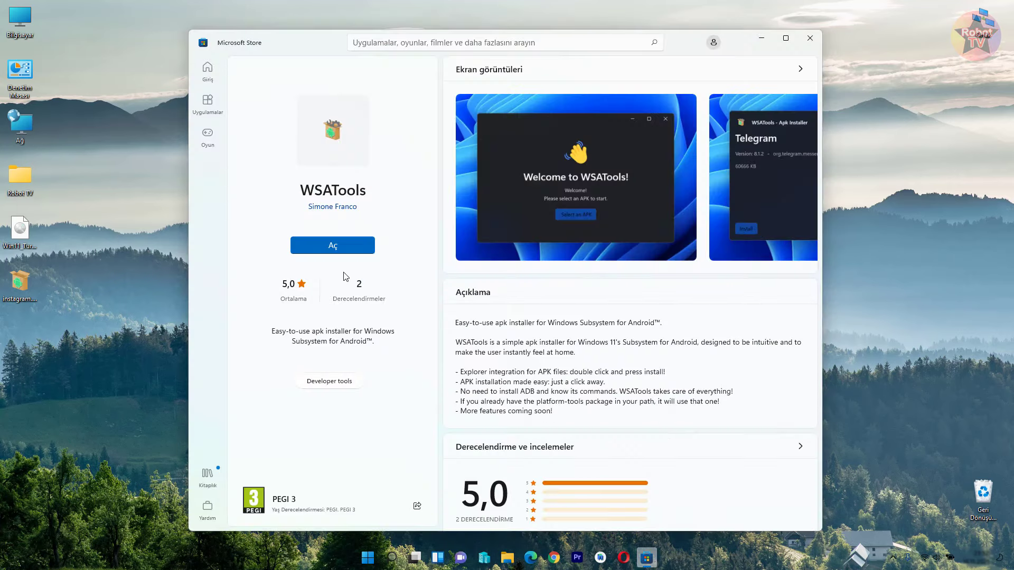
left_click(339, 247)
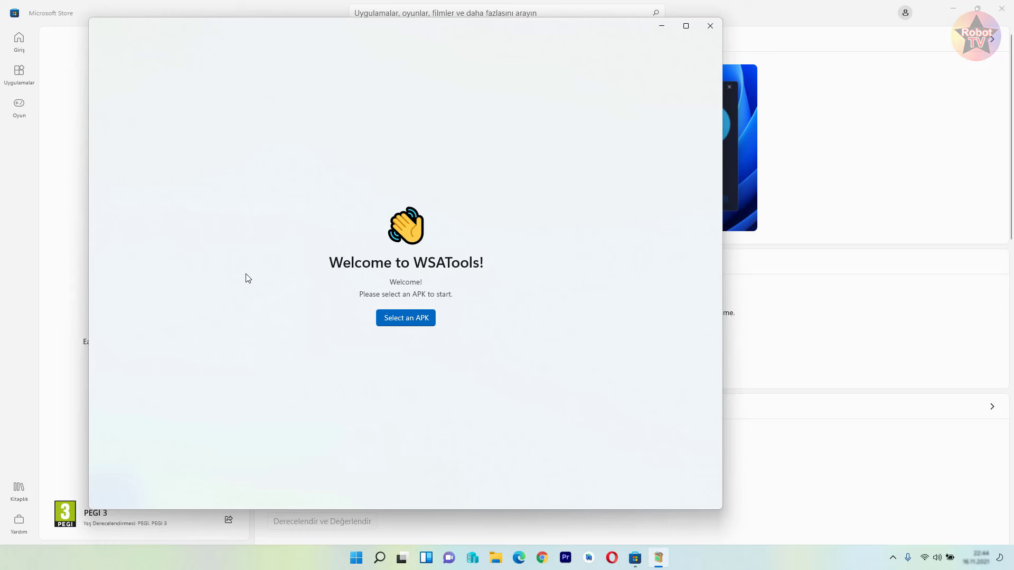
left_click(416, 319)
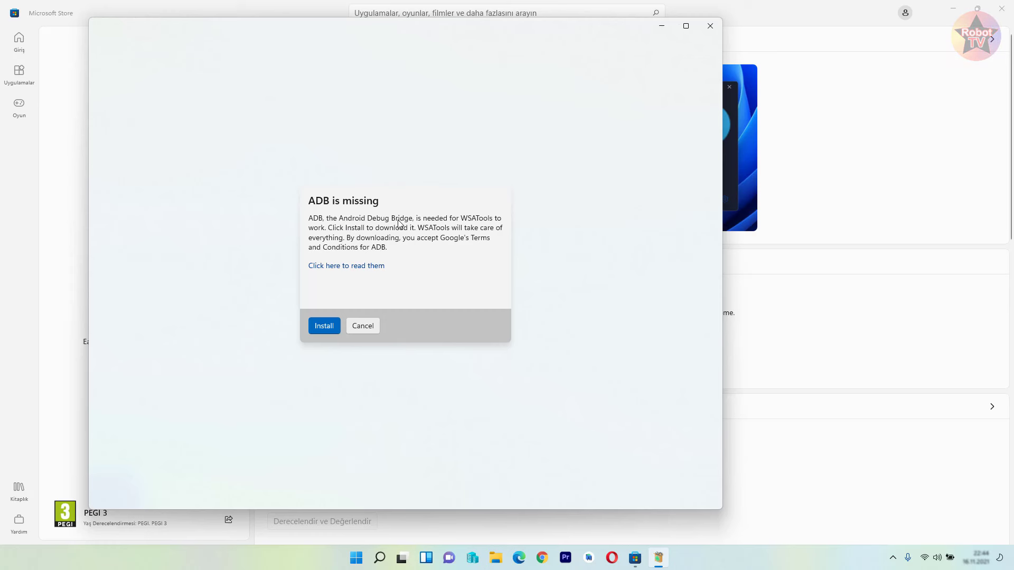
- Start the ADB download and browse to the C: drive for its install folder
left_click(321, 327)
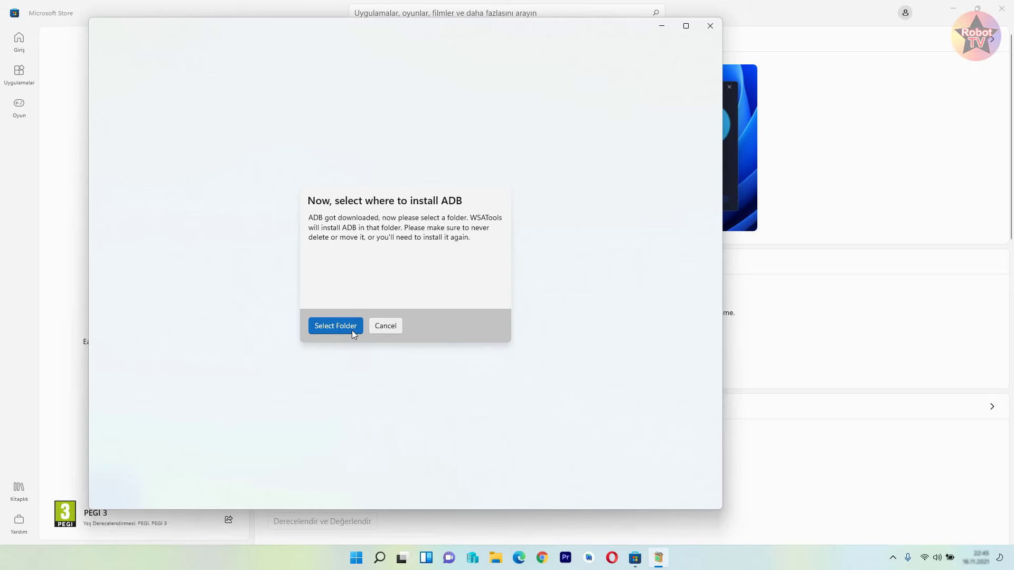
left_click(352, 330)
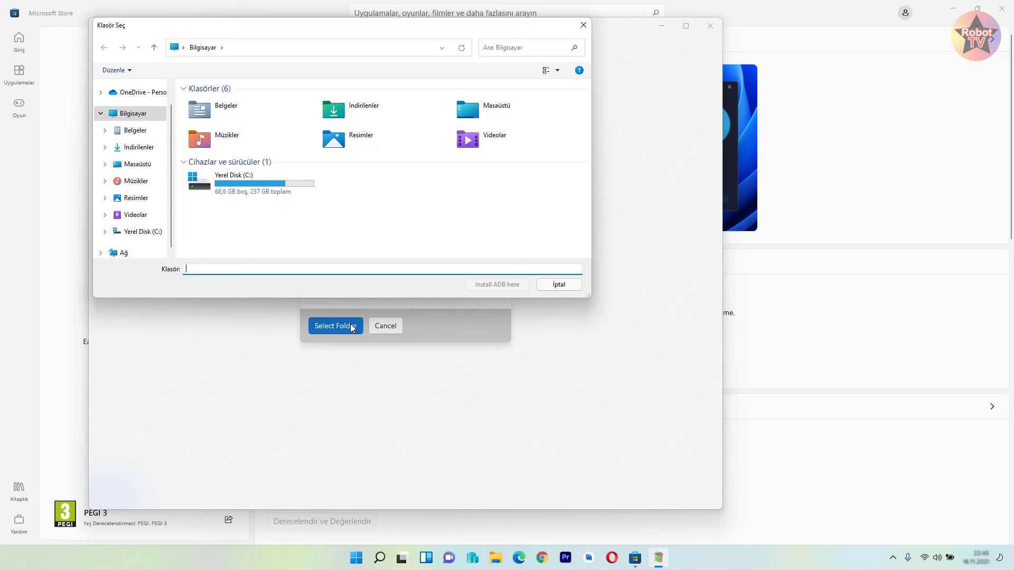
double_click(233, 185)
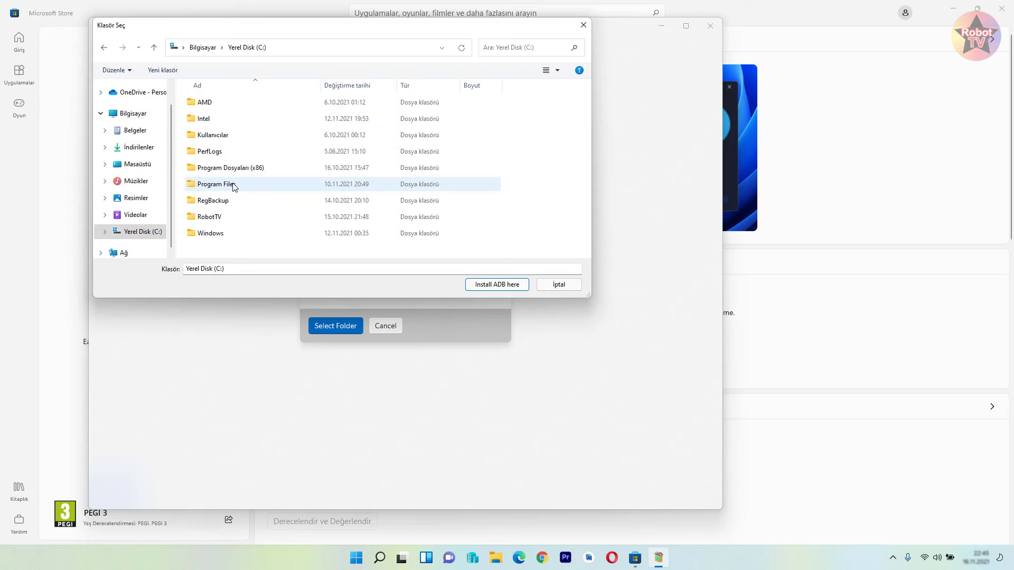
- Create a new folder named AndroidAdb on C: and open it
right_click(542, 186)
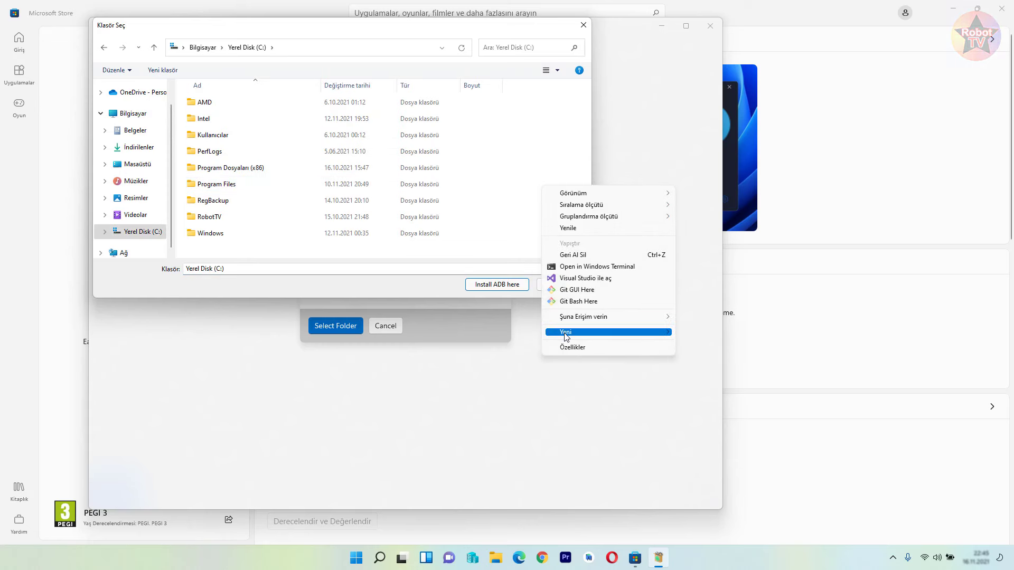
mouse_move(565, 337)
left_click(676, 343)
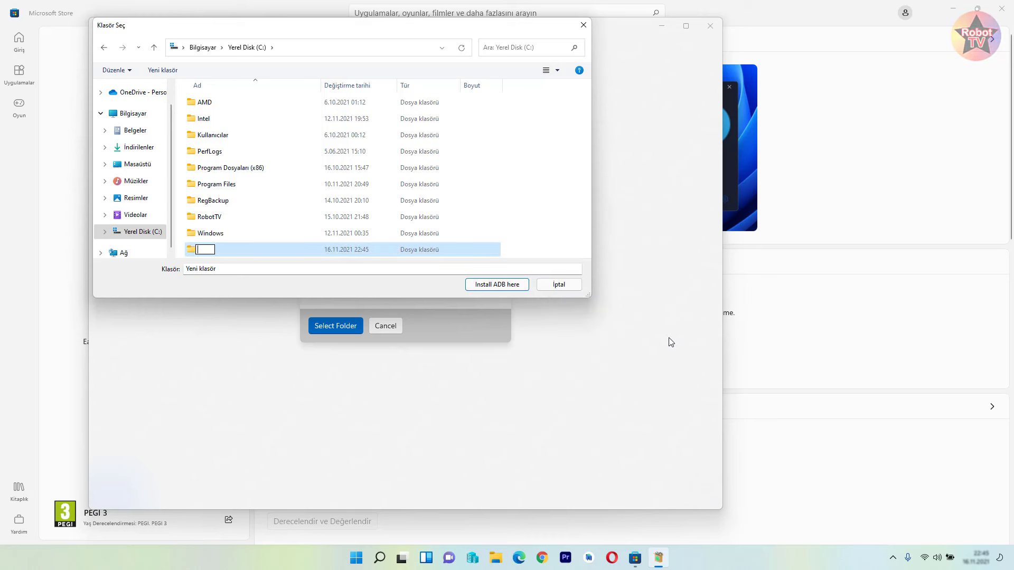
type("Android")
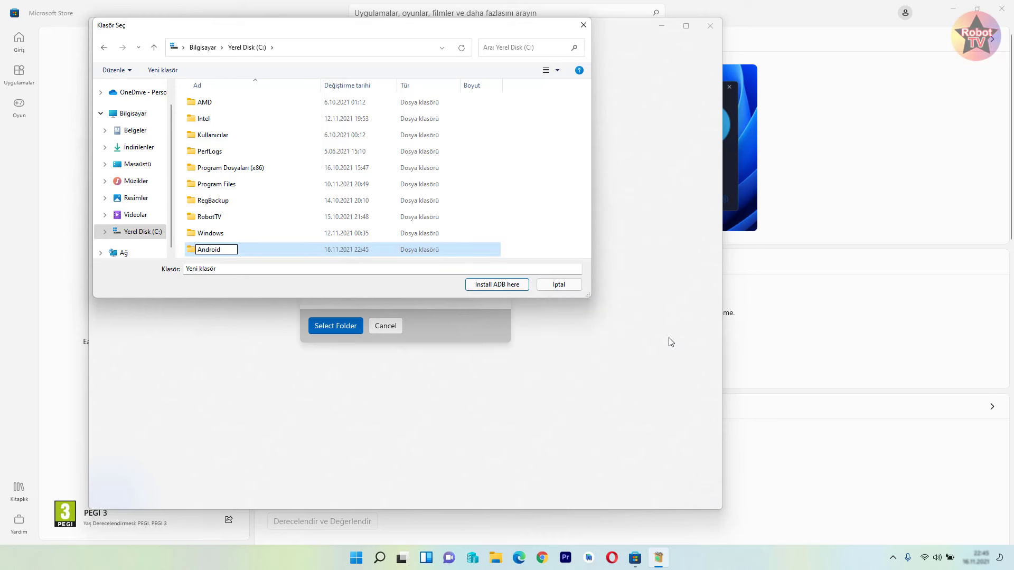
type("Adb")
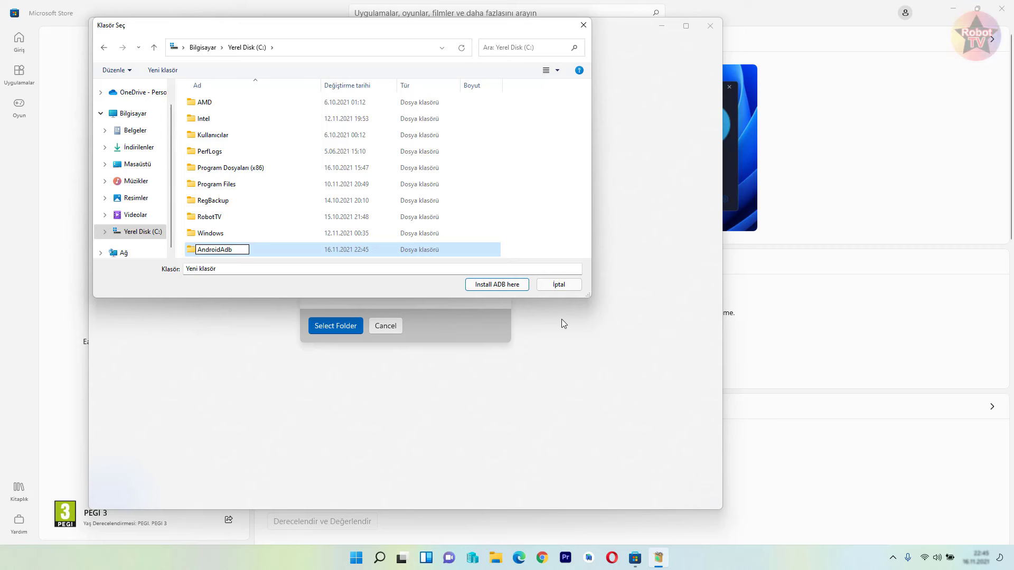
key("Return")
double_click(266, 249)
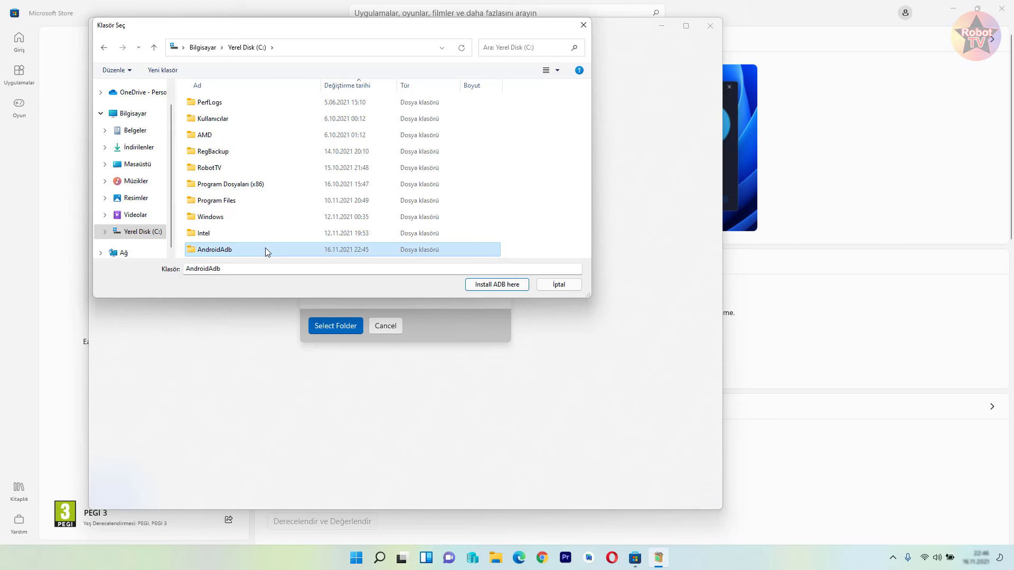
- Install ADB into AndroidAdb, load the instagram APK from the Desktop, and continue past diagnostics
left_click(498, 288)
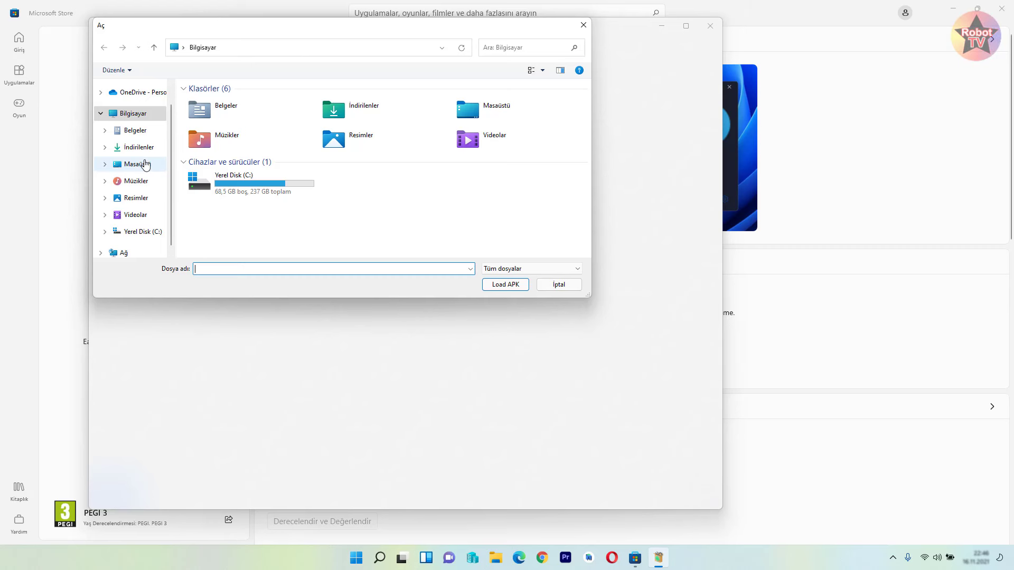
left_click(138, 163)
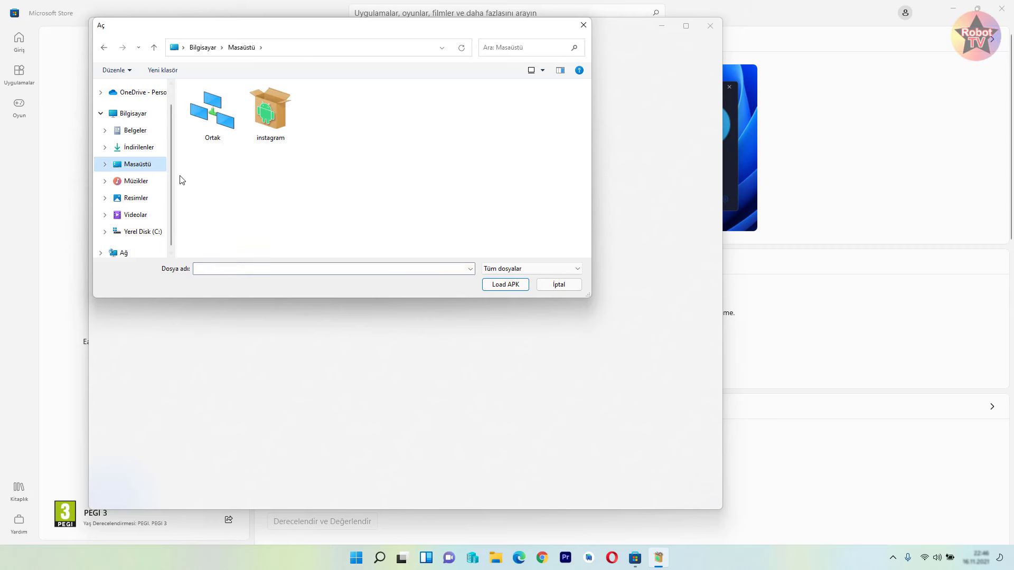
left_click(269, 136)
left_click(502, 287)
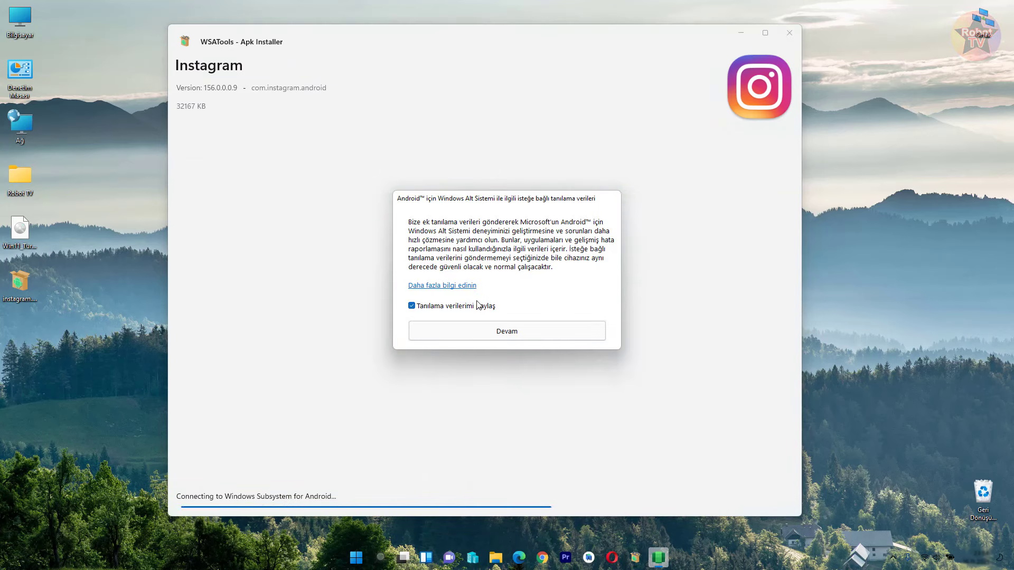
left_click(501, 339)
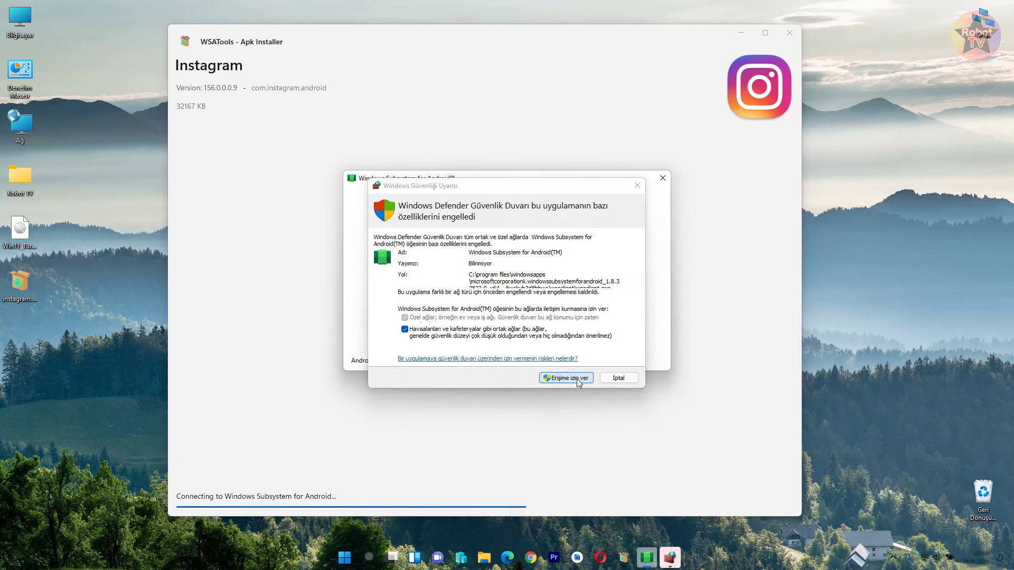
- Allow the Android subsystem through the firewall and close the installer stuck on connecting
left_click(578, 380)
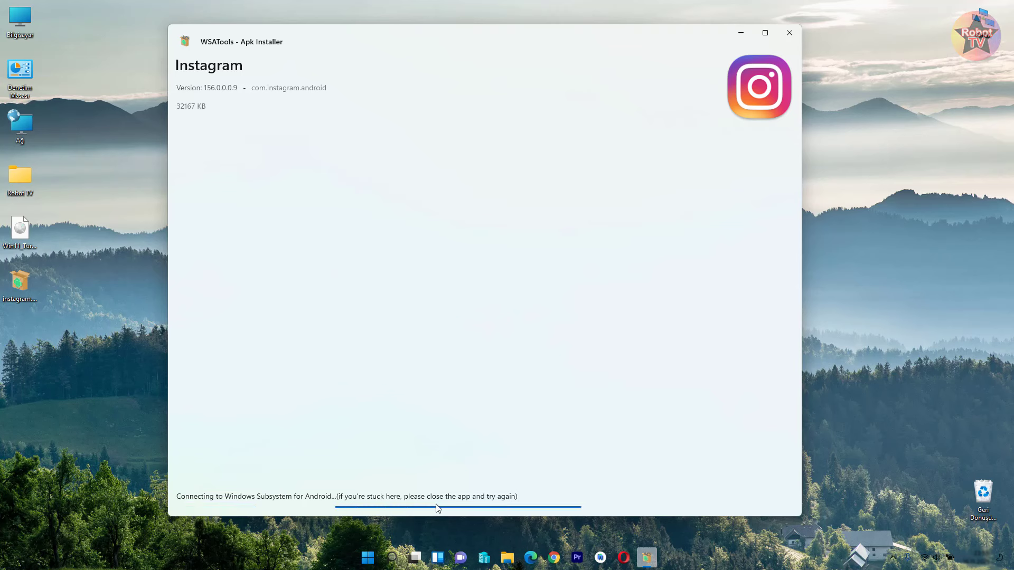
left_click(782, 38)
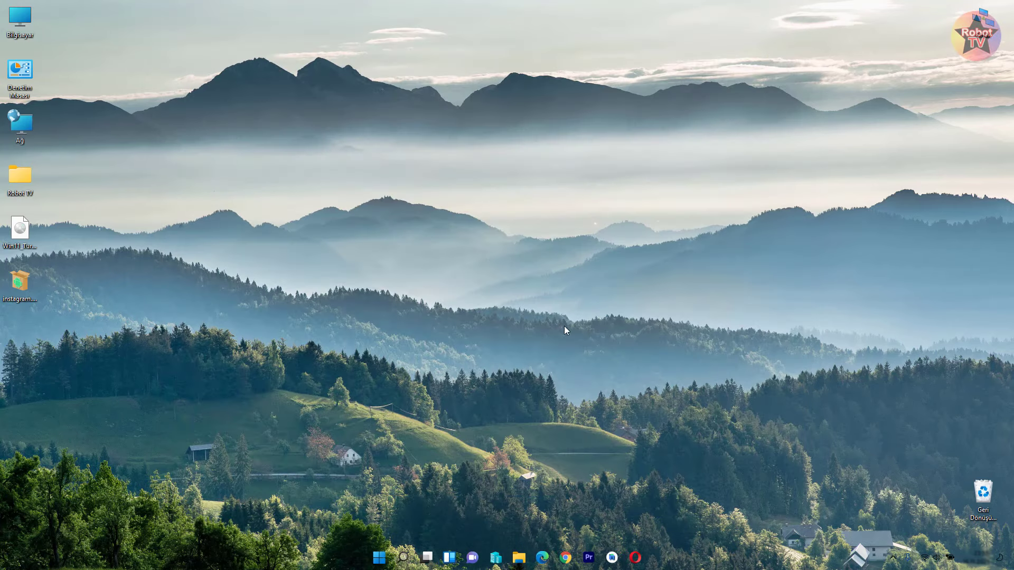
- Relaunch WSATools via Windows Search and load instagram.apk from the Desktop
left_click(404, 558)
type("wsa")
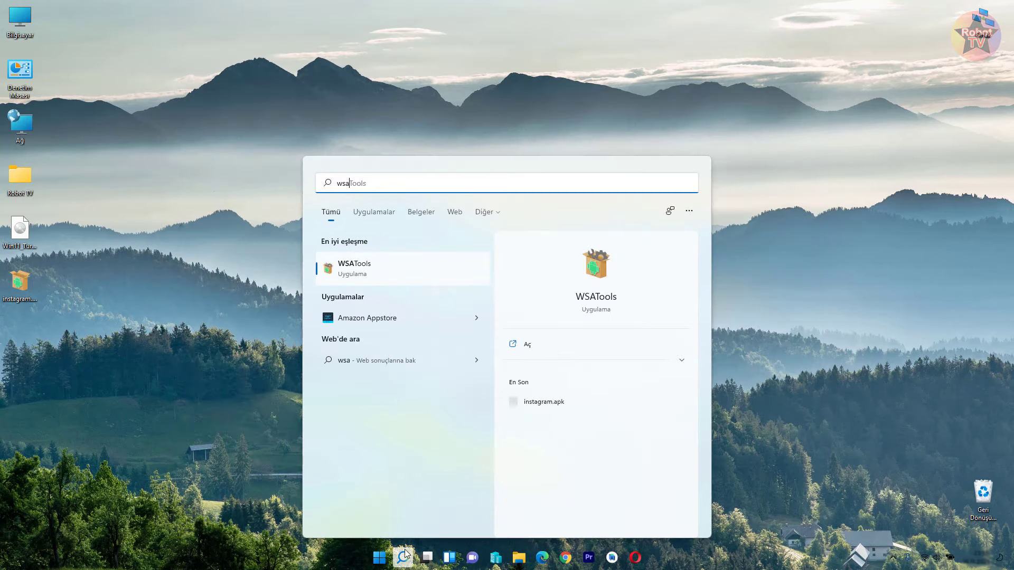
type("tools")
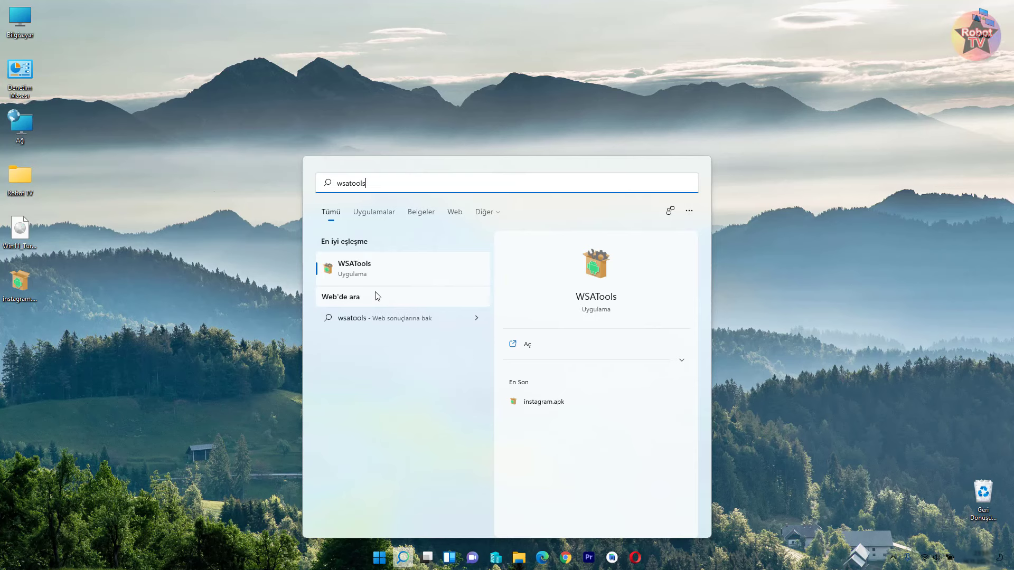
left_click(387, 273)
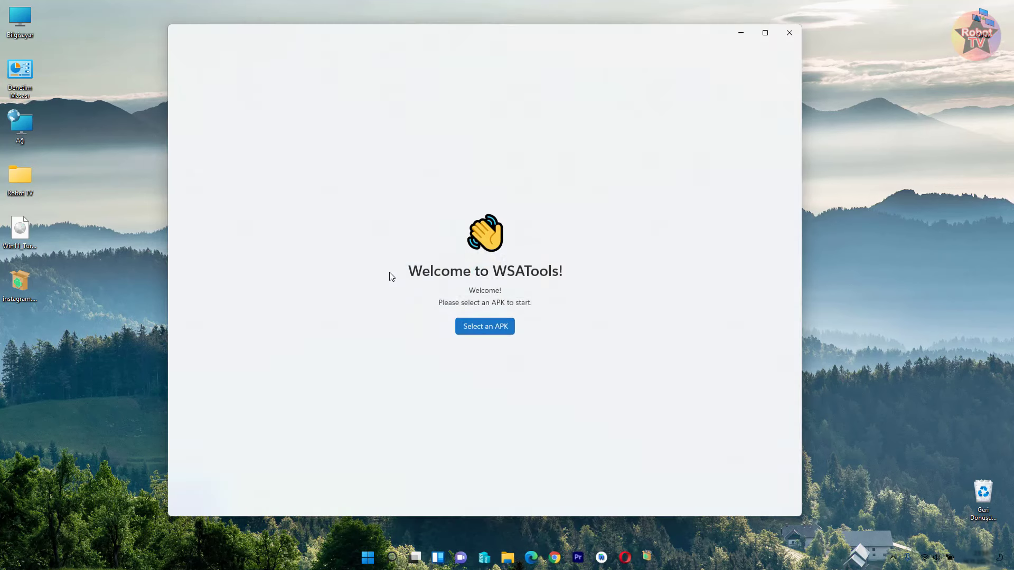
left_click(489, 324)
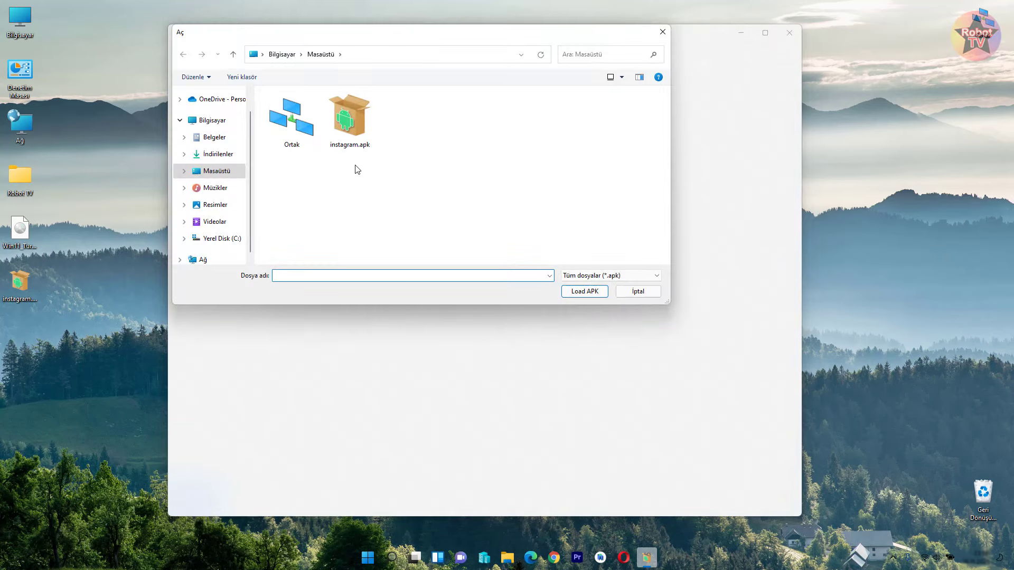
left_click(362, 141)
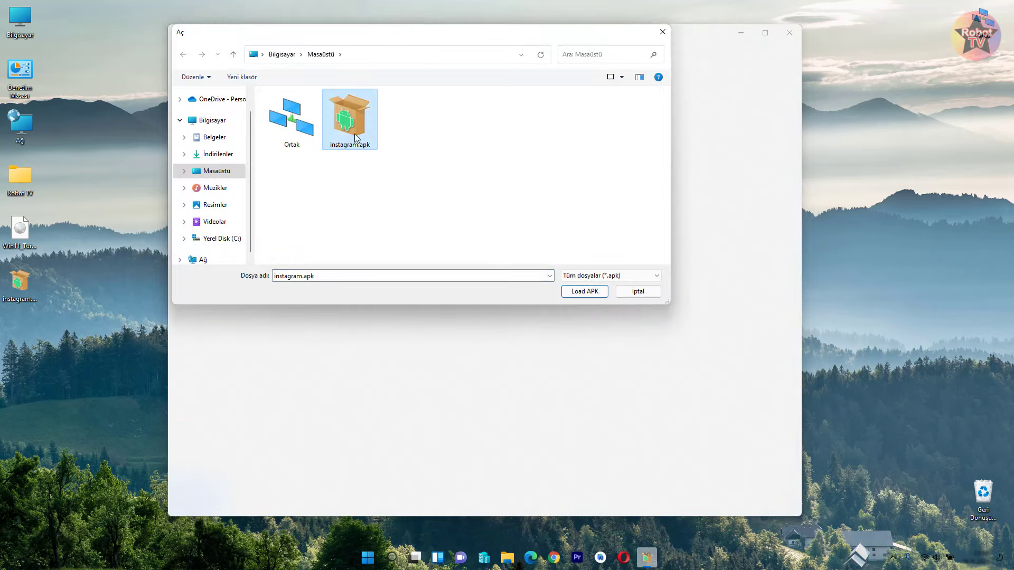
left_click(584, 291)
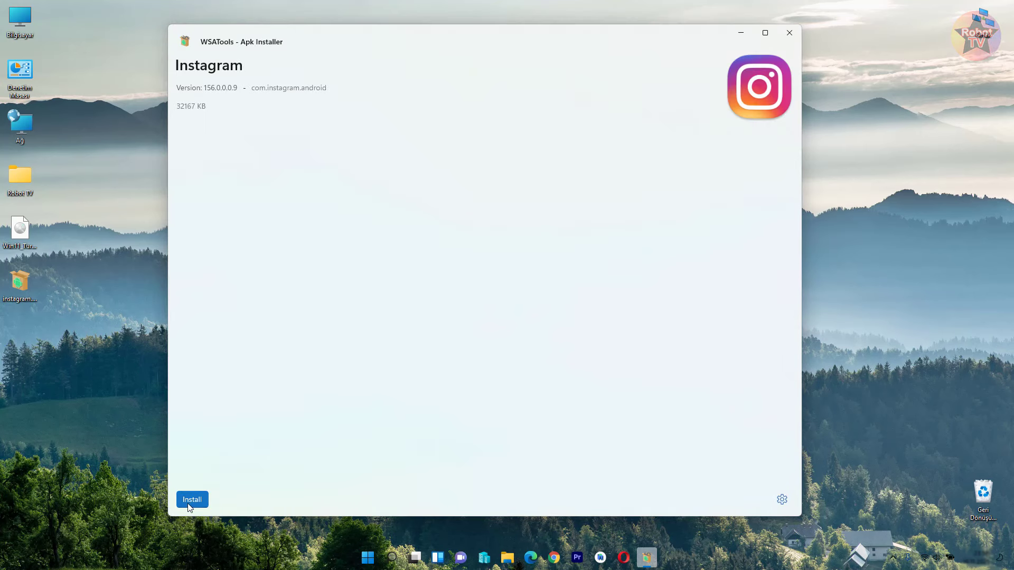
- Install and open Instagram, centre its window on the desktop, then open Windows Search
left_click(191, 501)
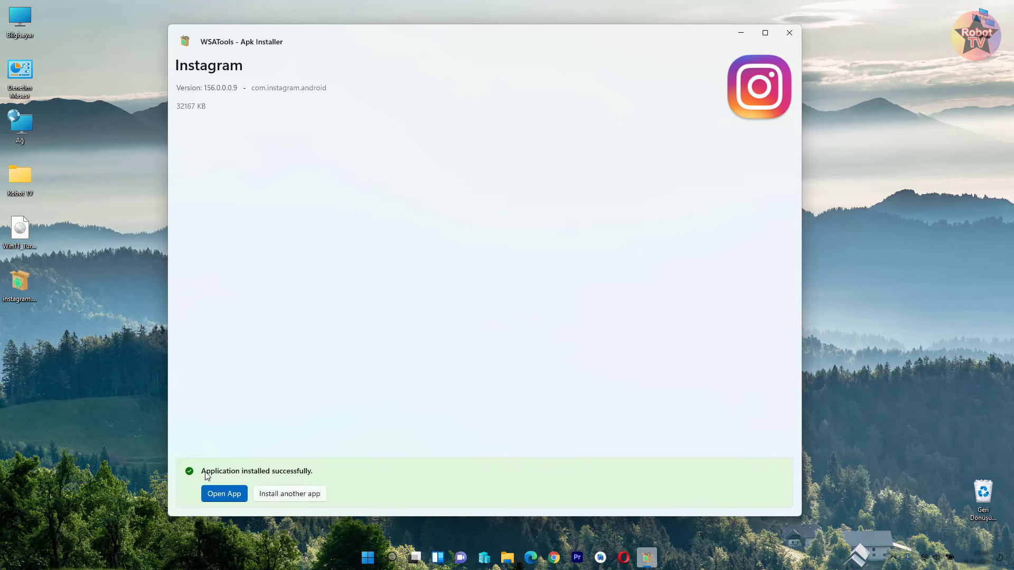
left_click(226, 496)
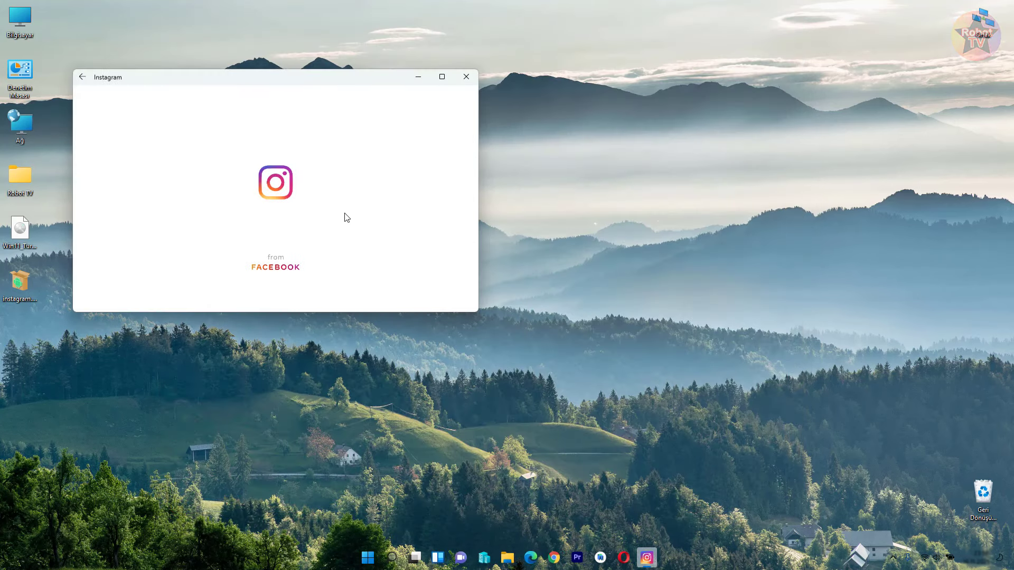
left_click_drag(199, 84, 539, 56)
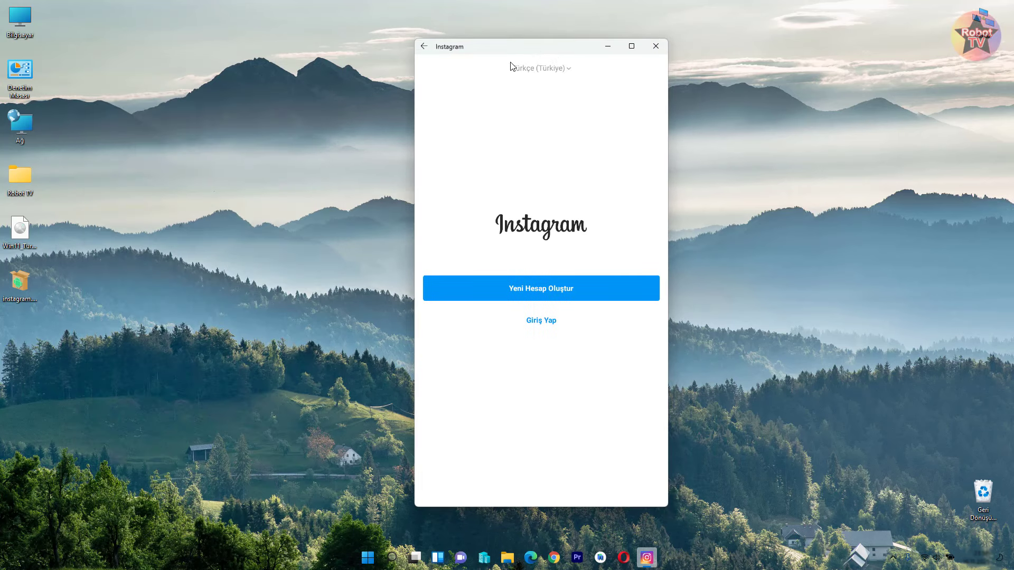
left_click(249, 323)
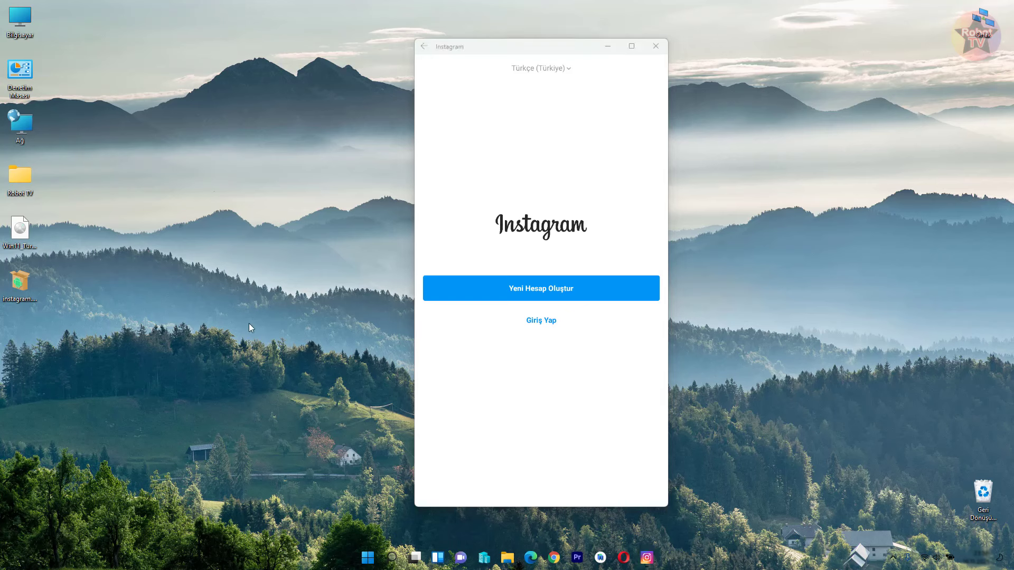
left_click(391, 563)
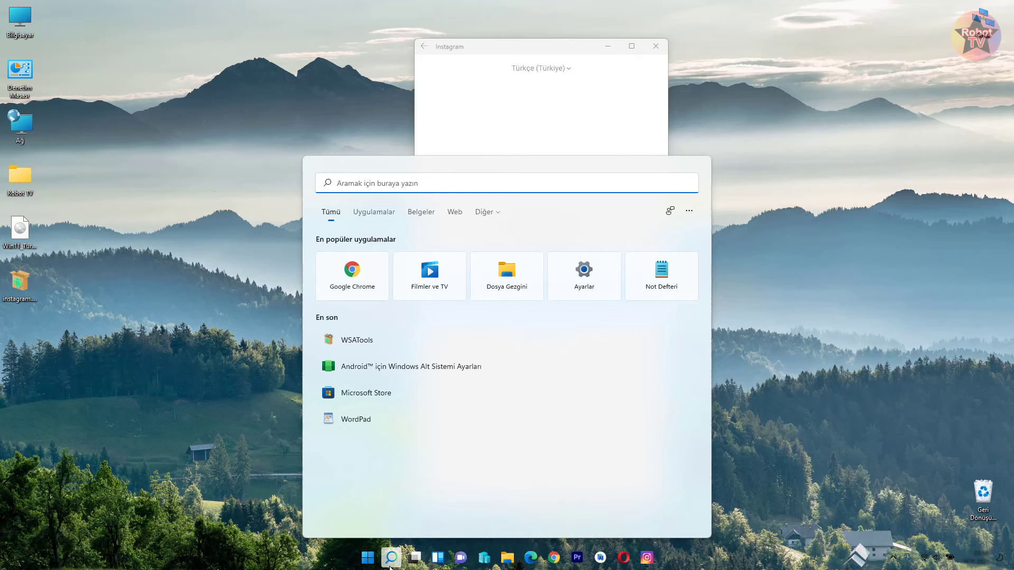
- Find Instagram through Windows Search, close the search panel, and choose 'Giriş Yap' to reach the login form
type("instagram")
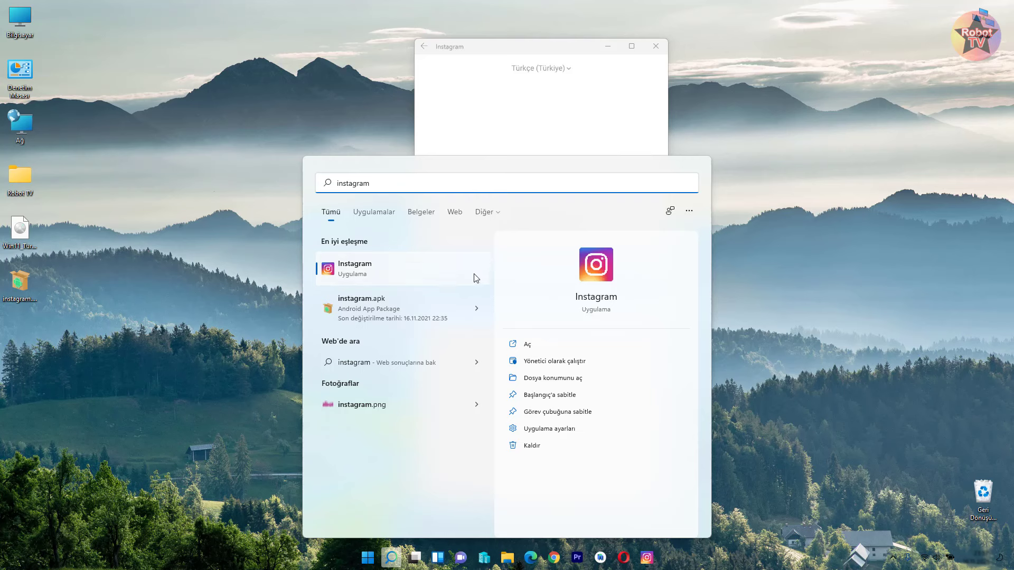
right_click(440, 268)
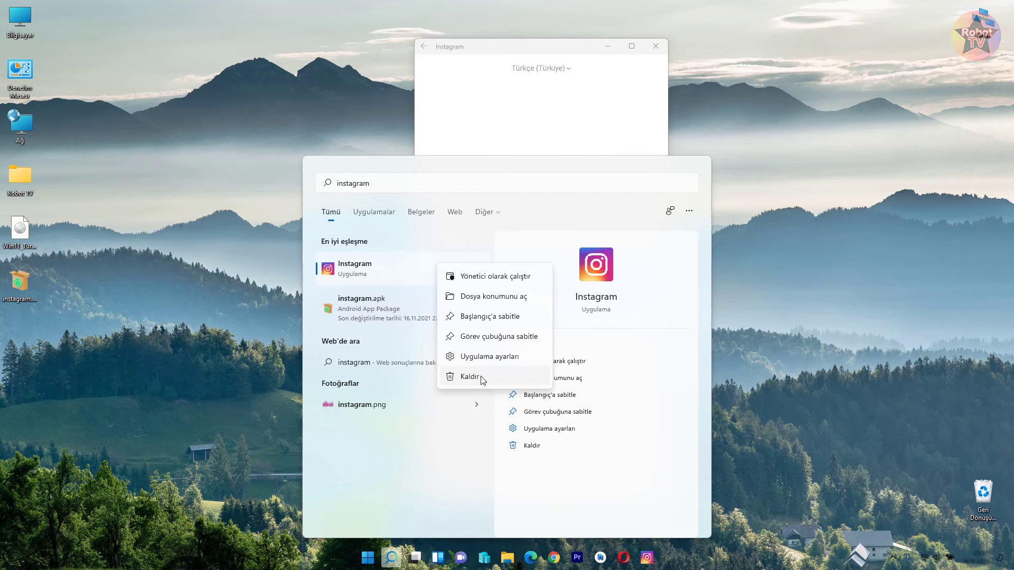
left_click(762, 272)
left_click(542, 321)
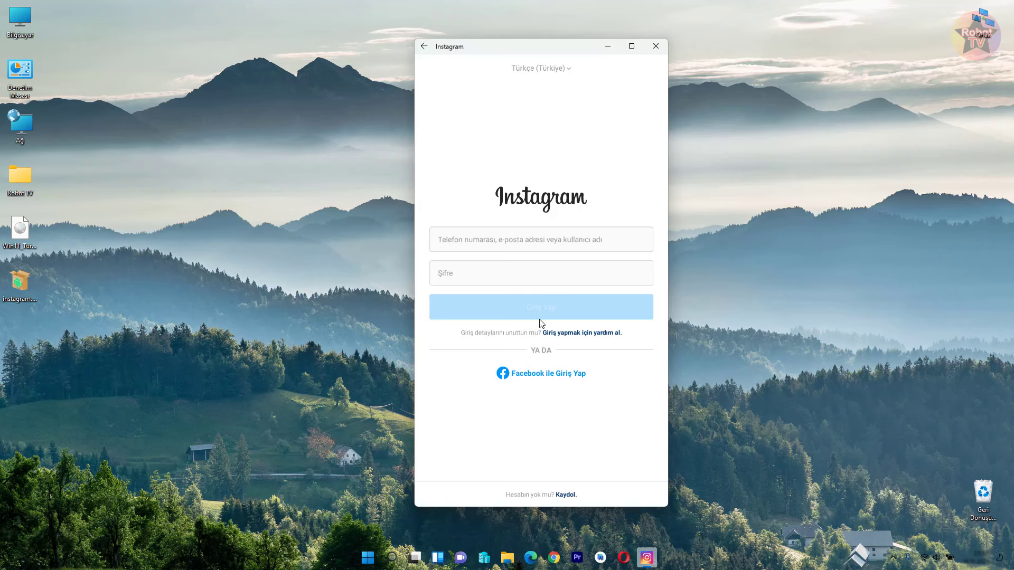
- Sign in to Instagram with the account's e-mail address and password
left_click(460, 243)
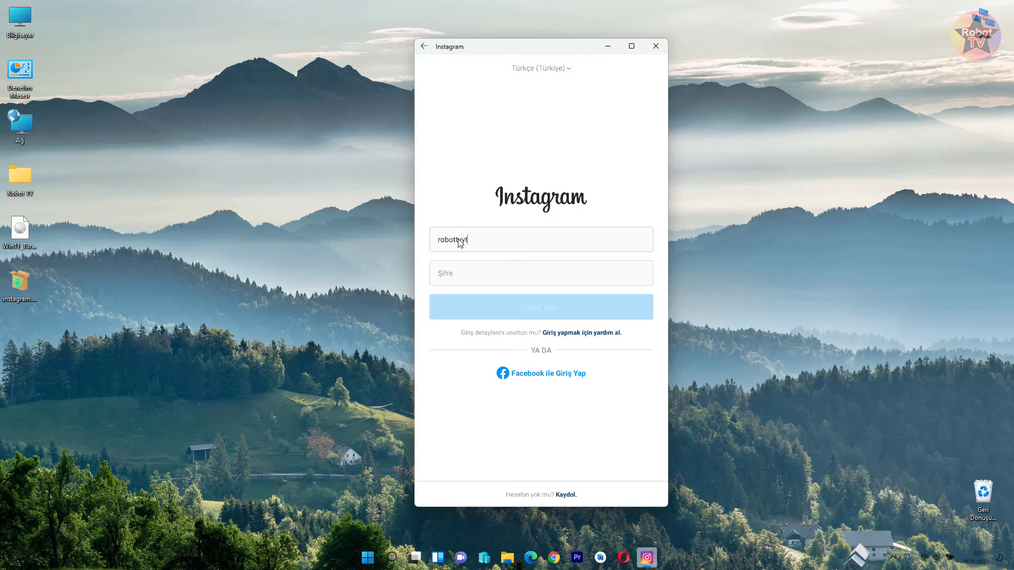
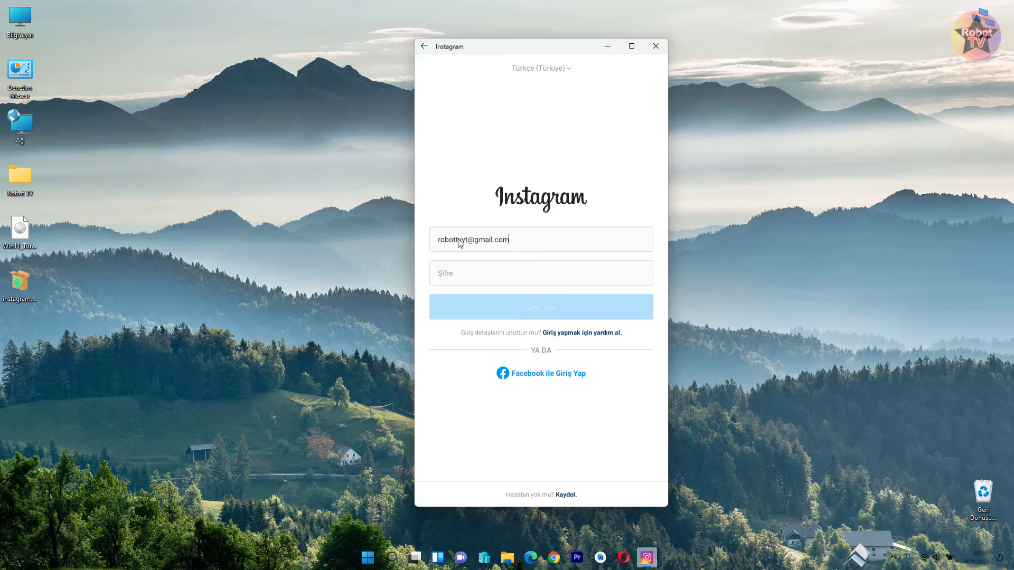
left_click(494, 281)
type("**********")
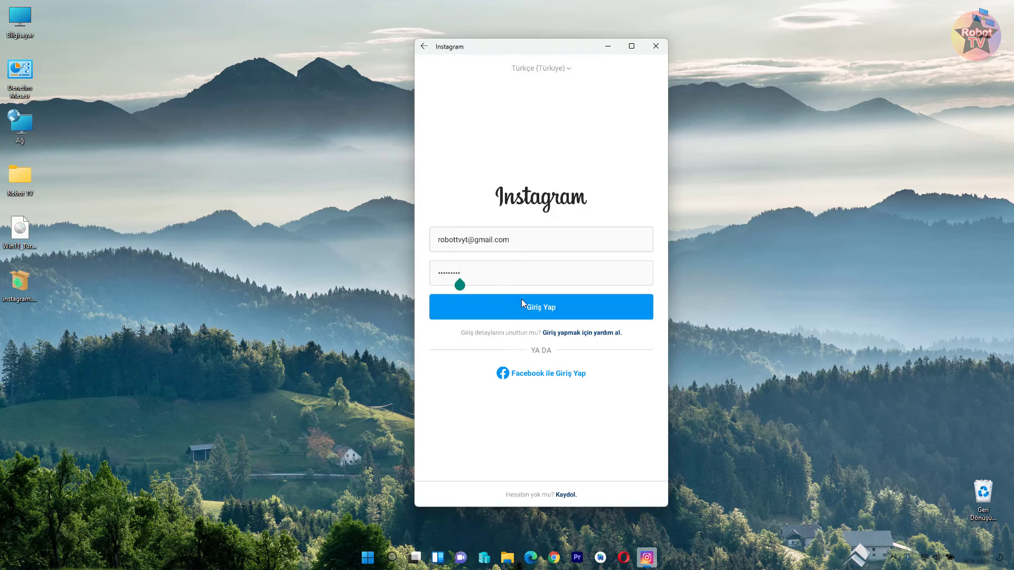
left_click(521, 299)
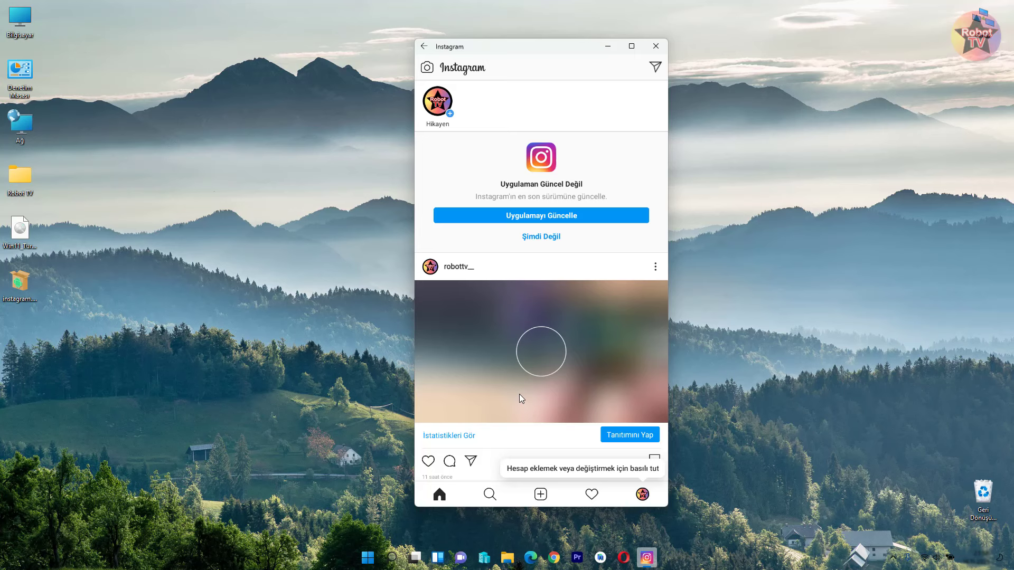
- View the profile page, scroll through the Explore grid, then close the Instagram window
left_click(642, 499)
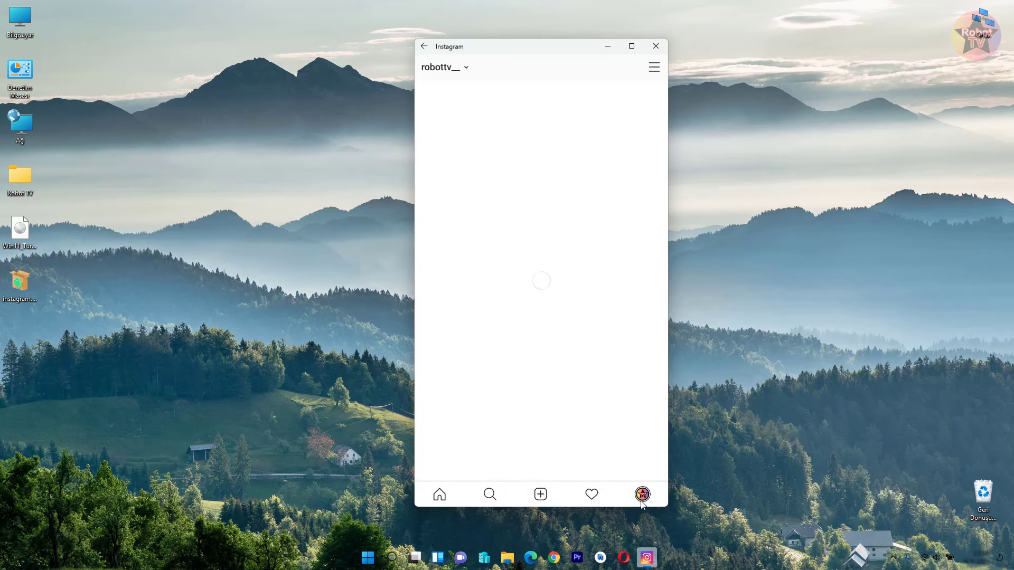
left_click(481, 502)
scroll(529, 370, "down", 3)
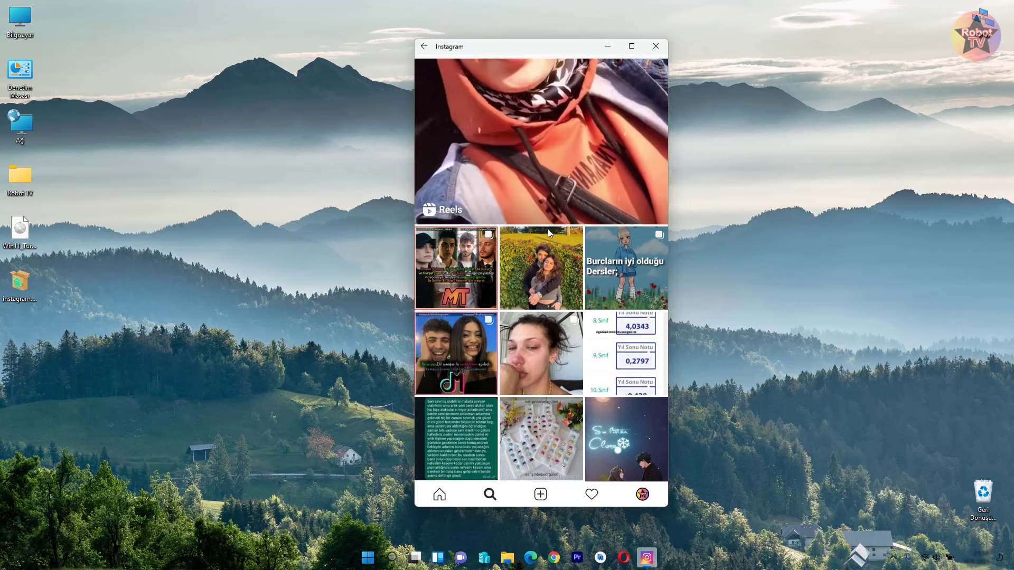
scroll(548, 229, "down", 4)
scroll(551, 301, "down", 4)
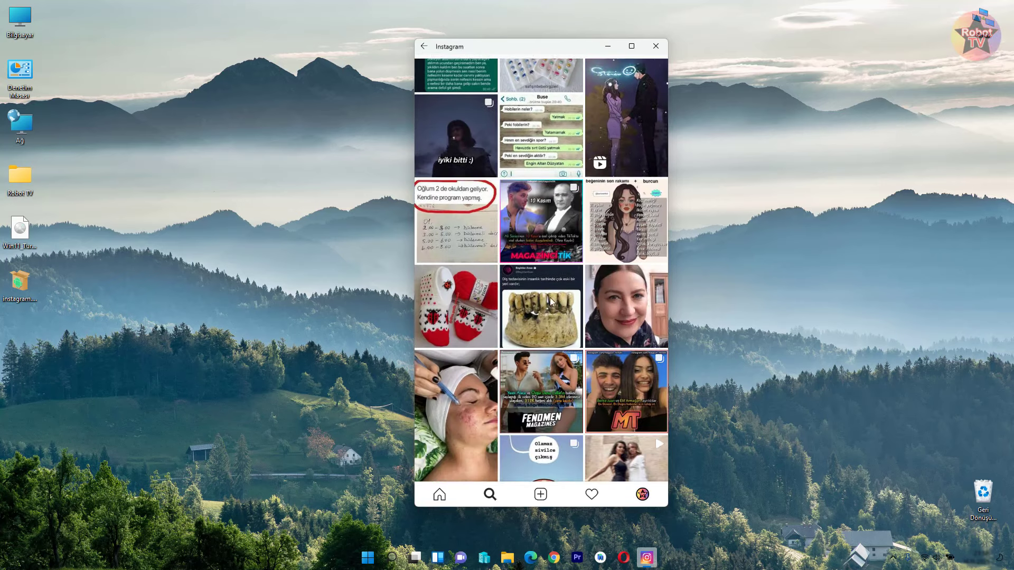
scroll(551, 301, "down", 5)
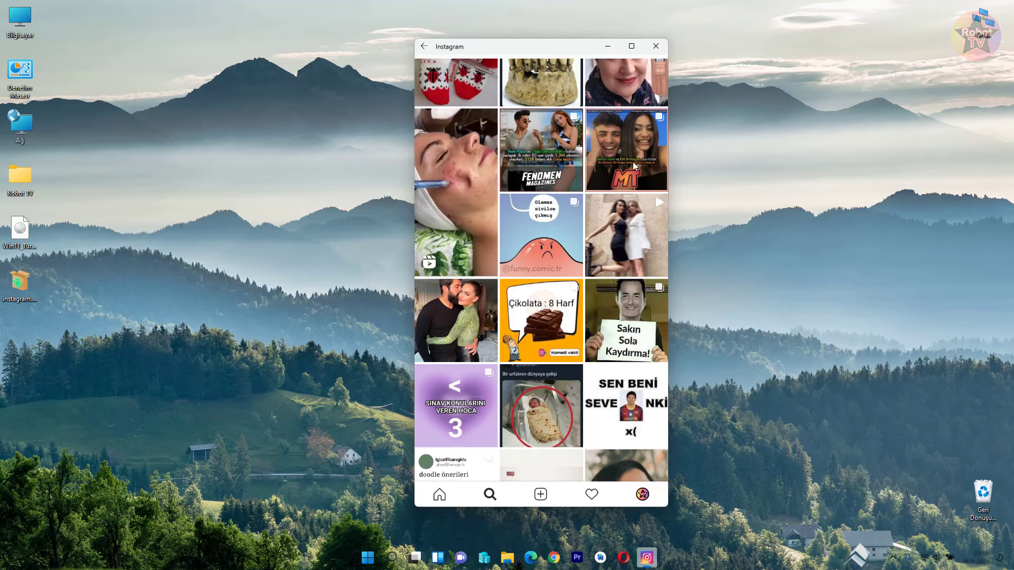
left_click(655, 47)
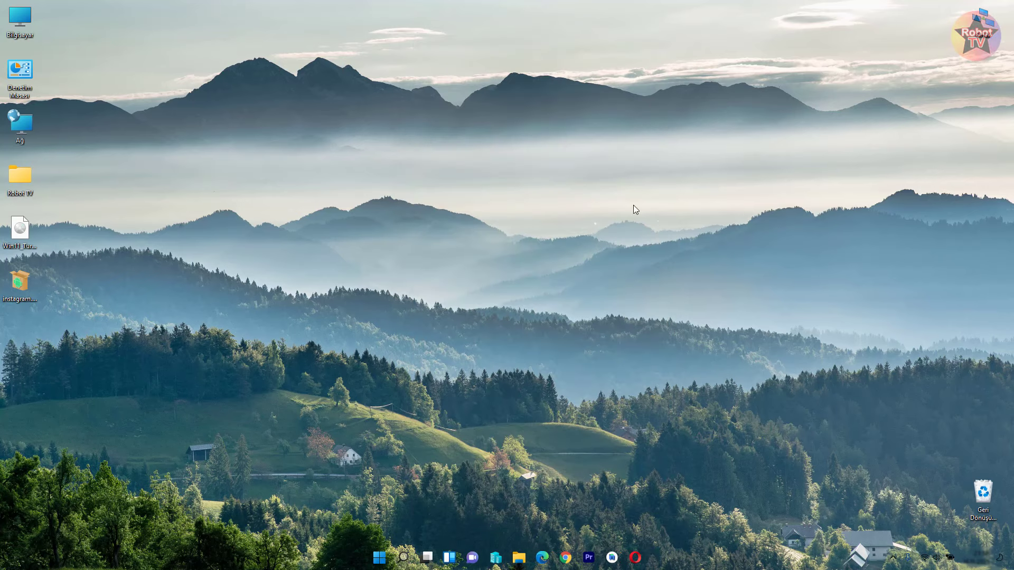